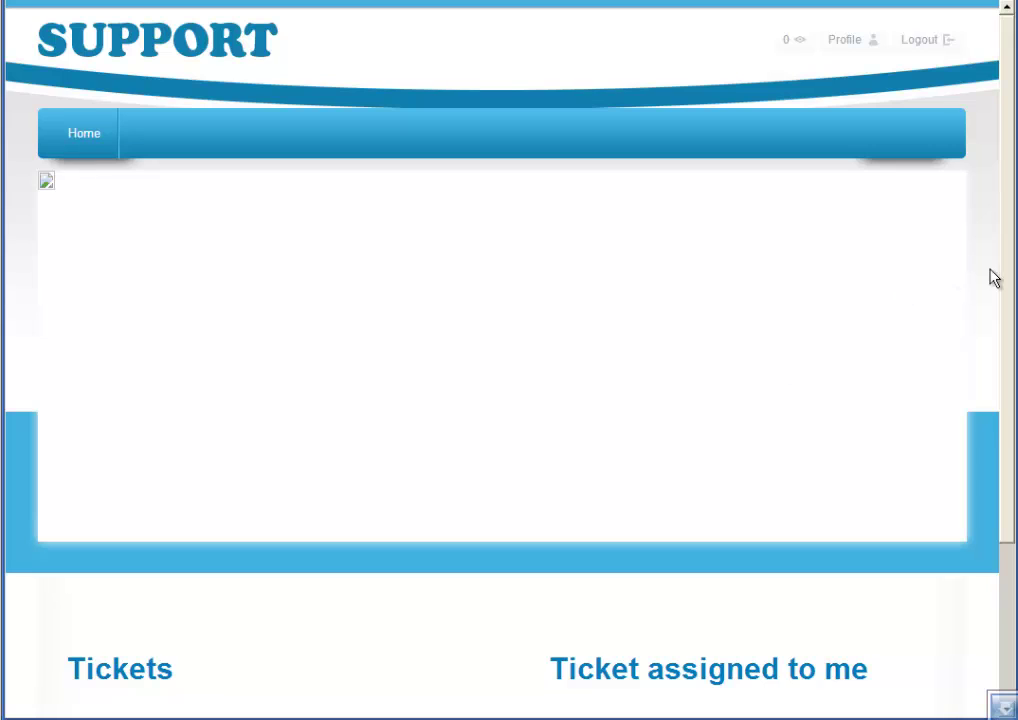
# - Scroll the Manage Themes page to show WP Support Desk as the current theme
pyautogui.moveTo(1005, 200)
pyautogui.mouseDown()
pyautogui.moveTo(1002, 336)
pyautogui.moveTo(1008, 190)
pyautogui.mouseUp()
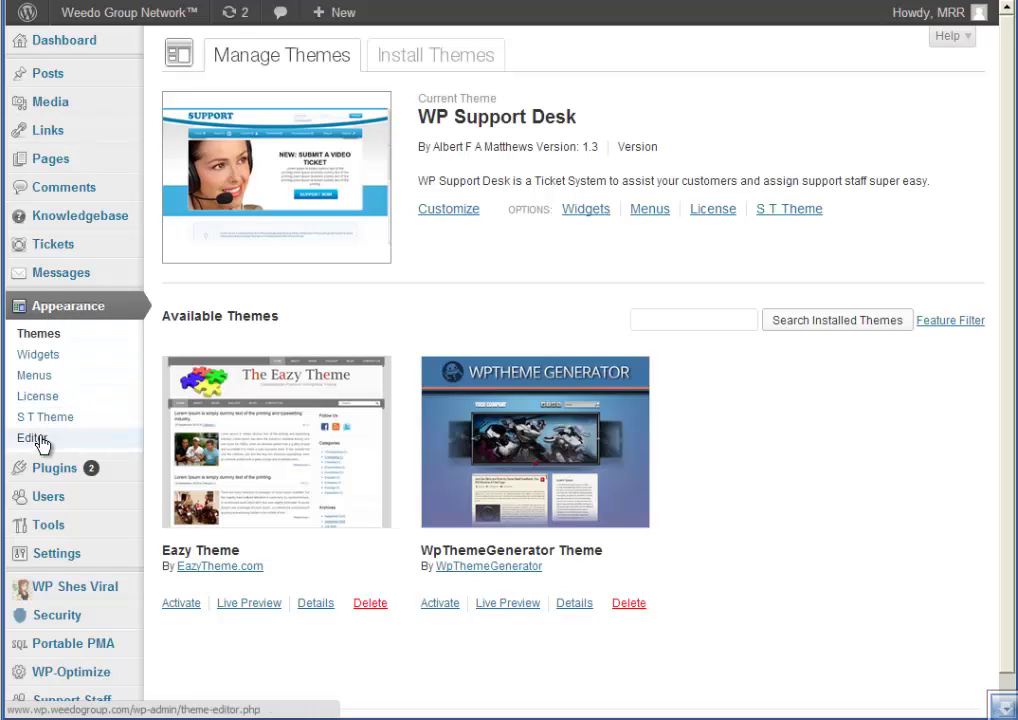
# - Open ST Theme options and highlight Website Logo, Favicon, Tracking Code and Auto Assign New Tickets
pyautogui.click(305, 407)
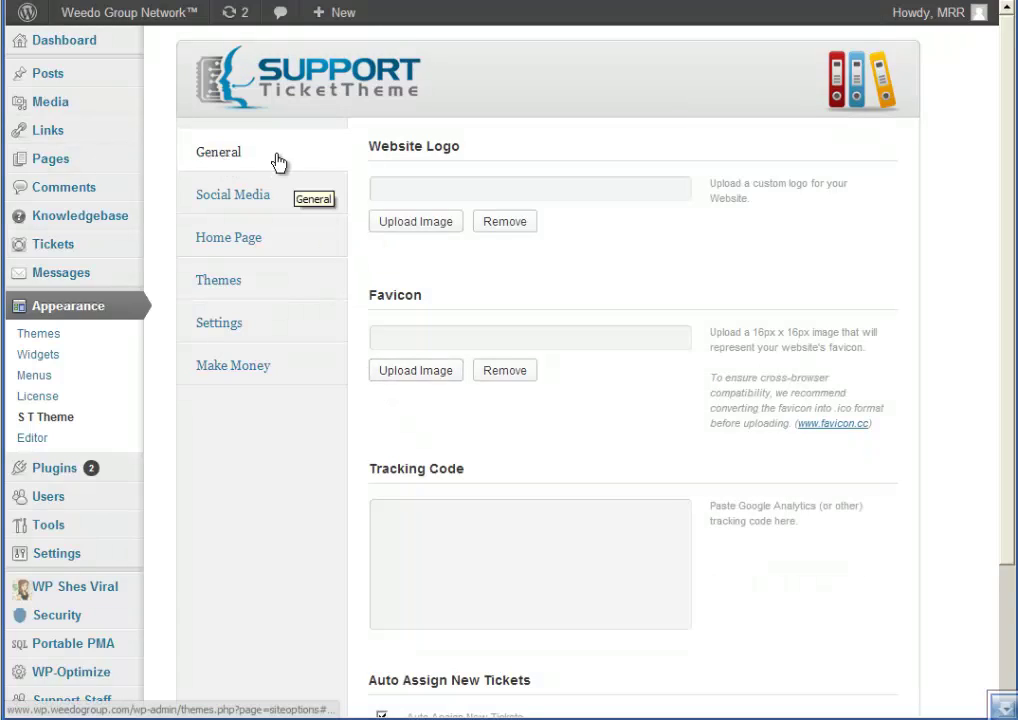
pyautogui.moveTo(462, 150); pyautogui.dragTo(368, 147)
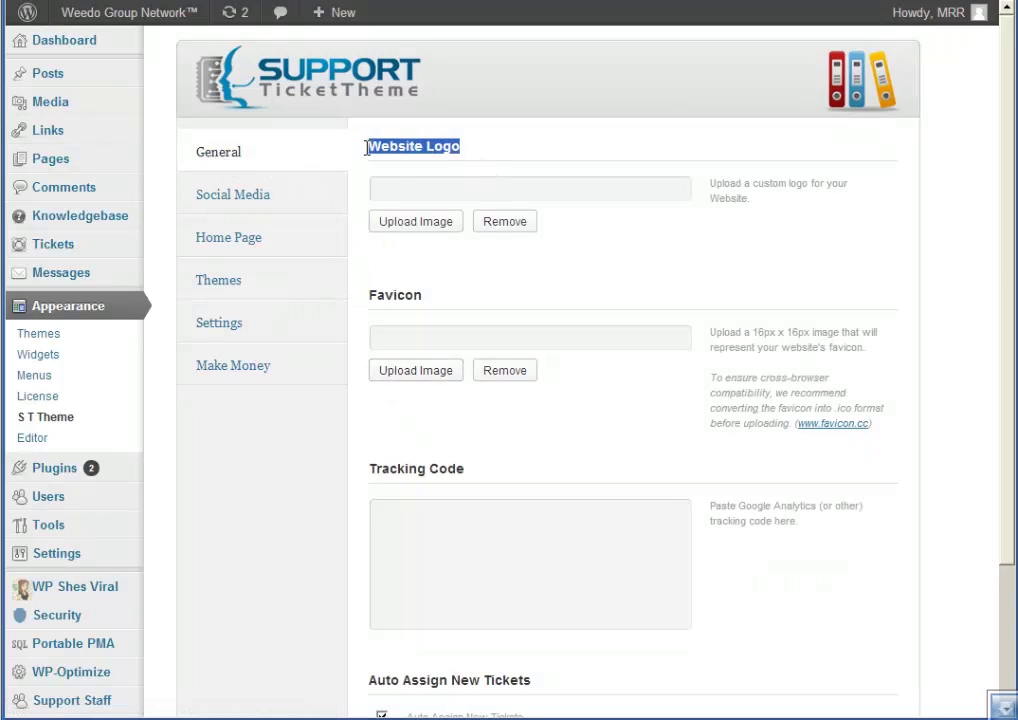
pyautogui.moveTo(430, 298); pyautogui.dragTo(357, 293)
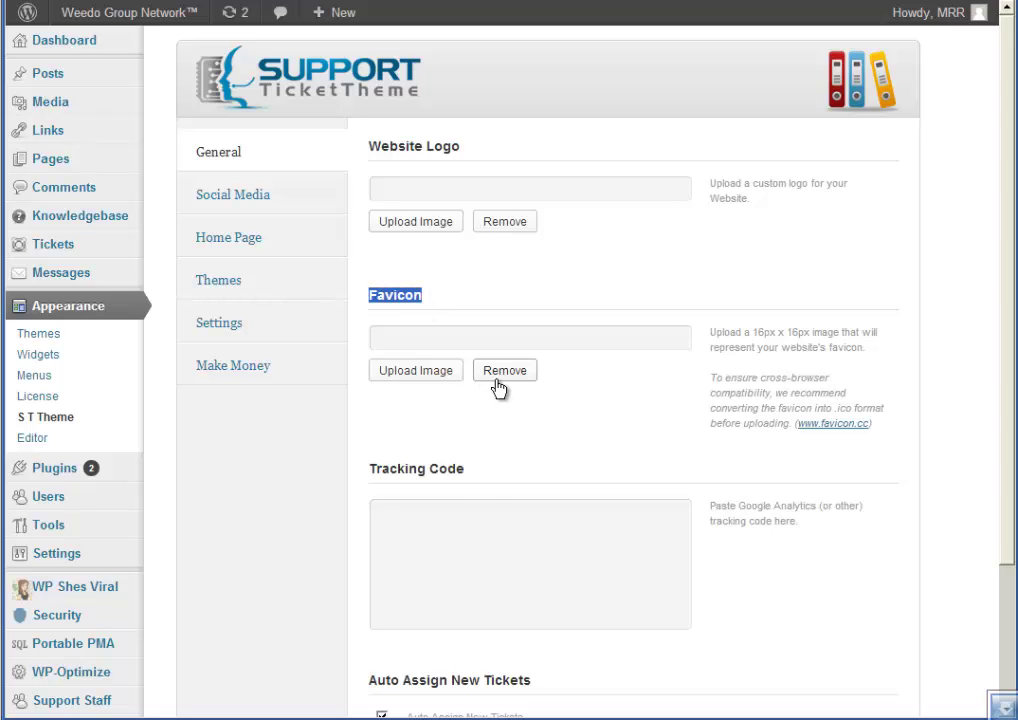
pyautogui.moveTo(475, 478); pyautogui.dragTo(368, 468)
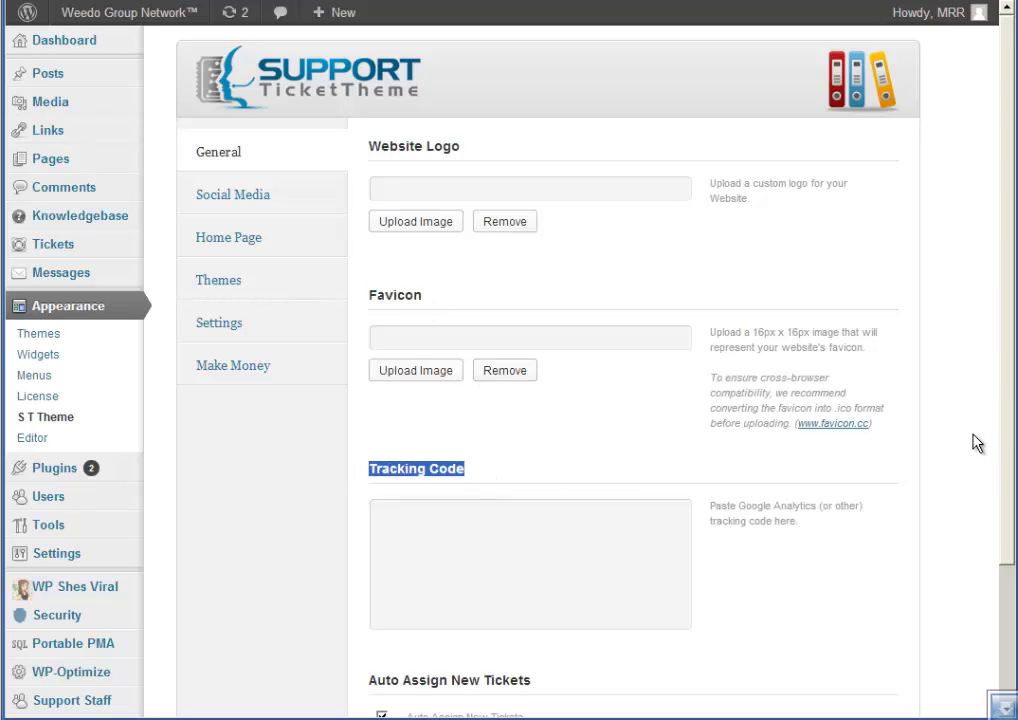
pyautogui.scroll(-1, 1005, 444)
pyautogui.scroll(-3, 1000, 480)
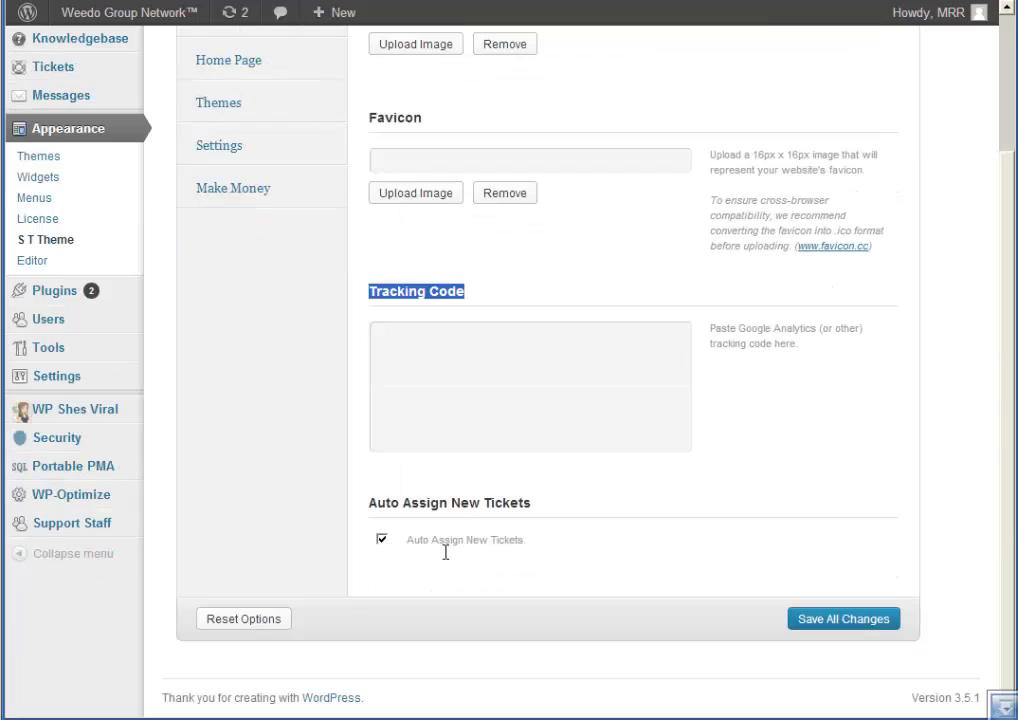
pyautogui.moveTo(535, 511); pyautogui.dragTo(366, 504)
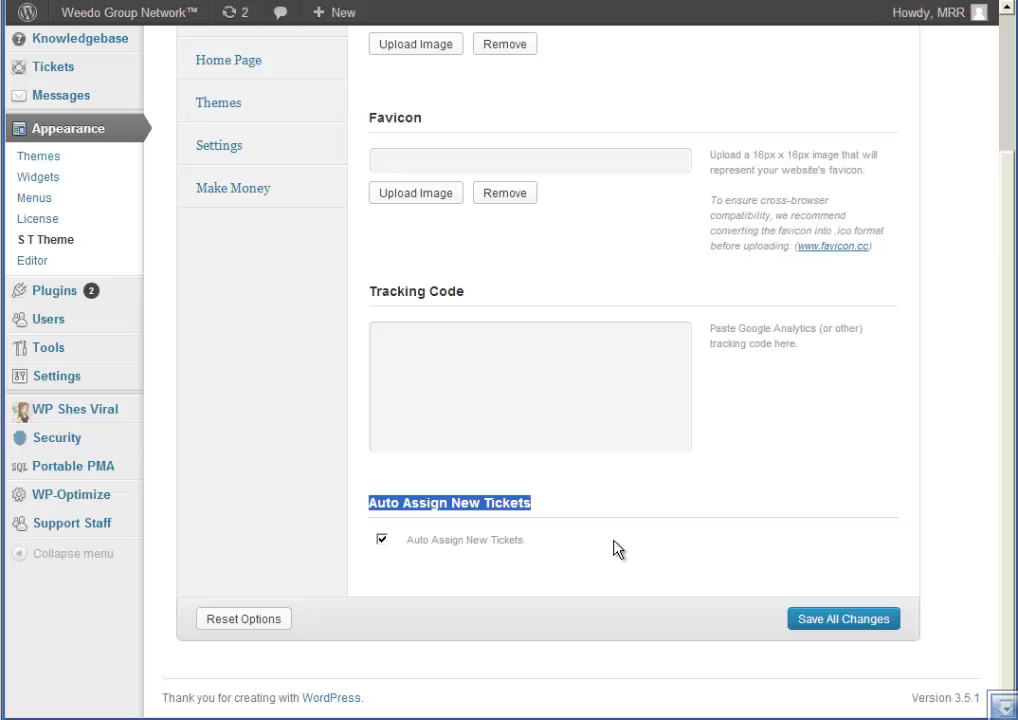
pyautogui.scroll(4, 1008, 591)
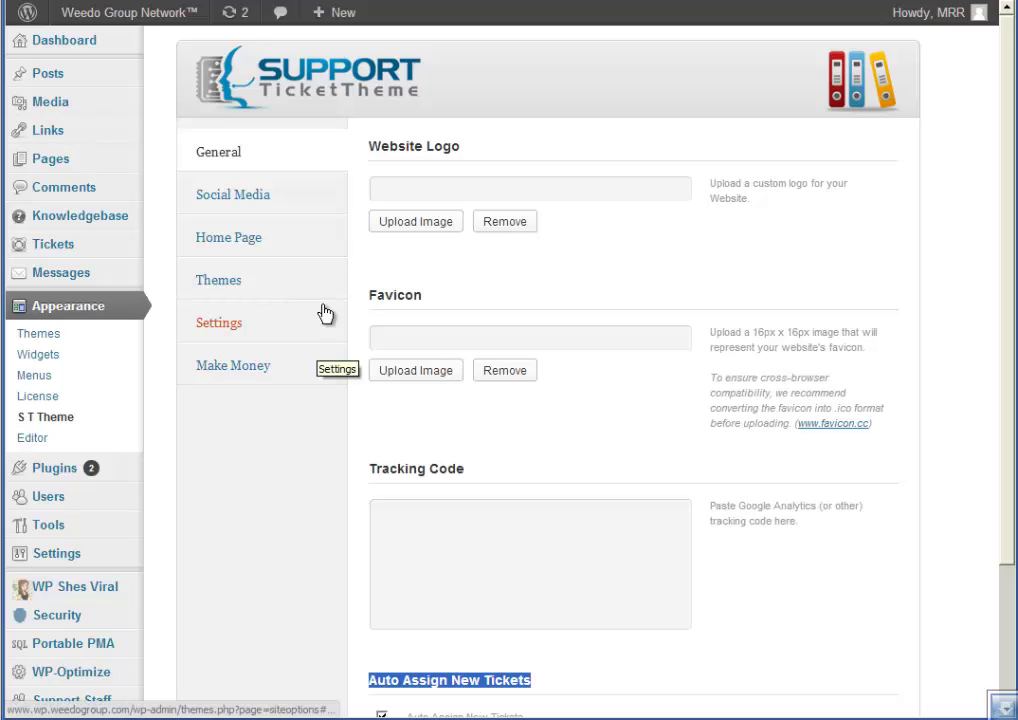
# - Review the Social Media link settings, then the Home Page tab's Display Image setting
pyautogui.click(228, 198)
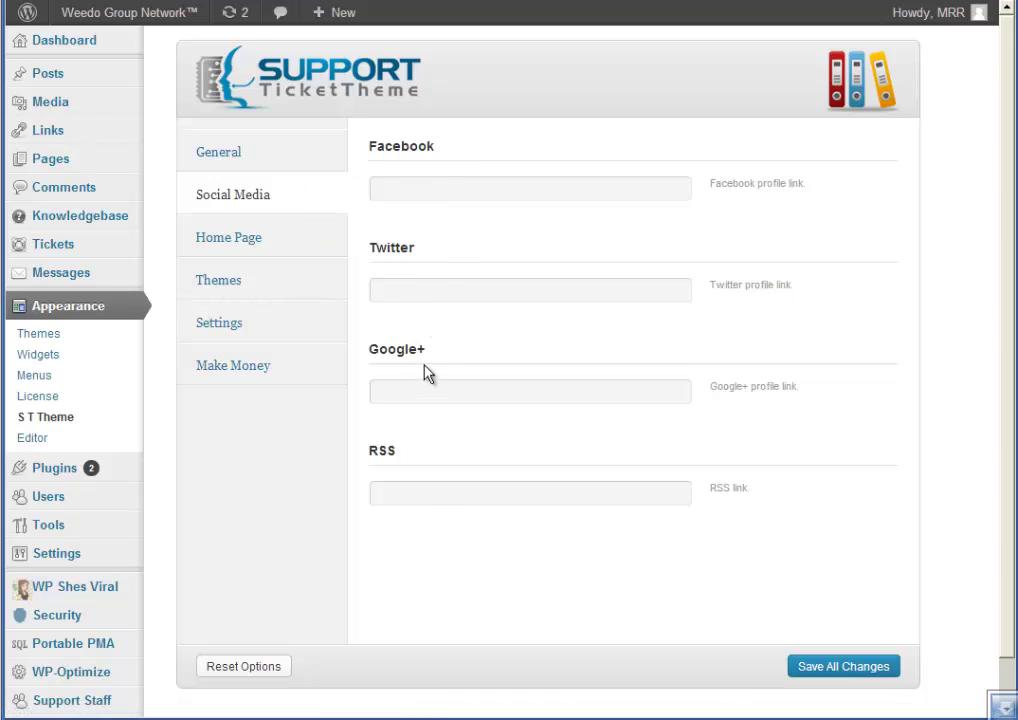
pyautogui.click(233, 240)
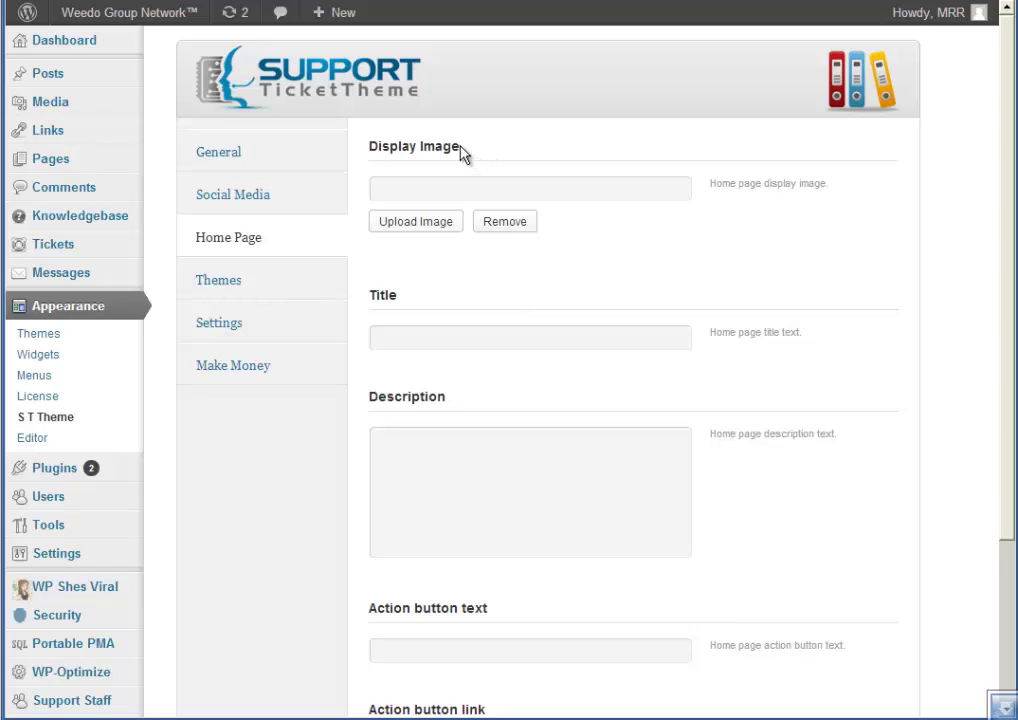
pyautogui.moveTo(462, 153); pyautogui.dragTo(366, 148)
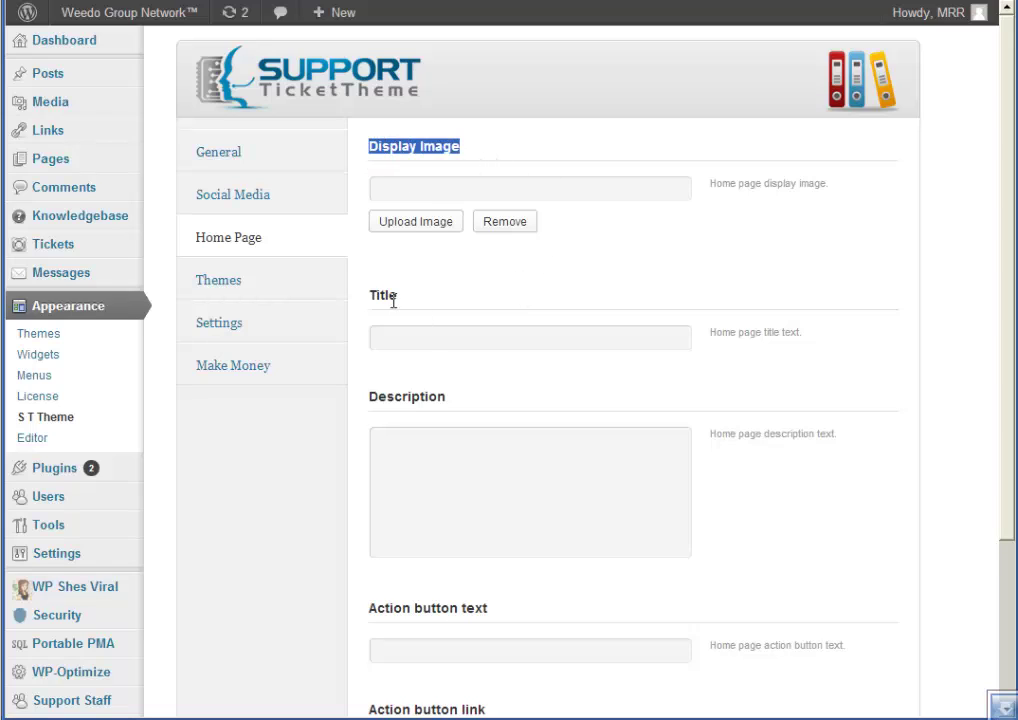
# - Highlight the Home Page Action button text and Action button link settings
pyautogui.click(800, 262)
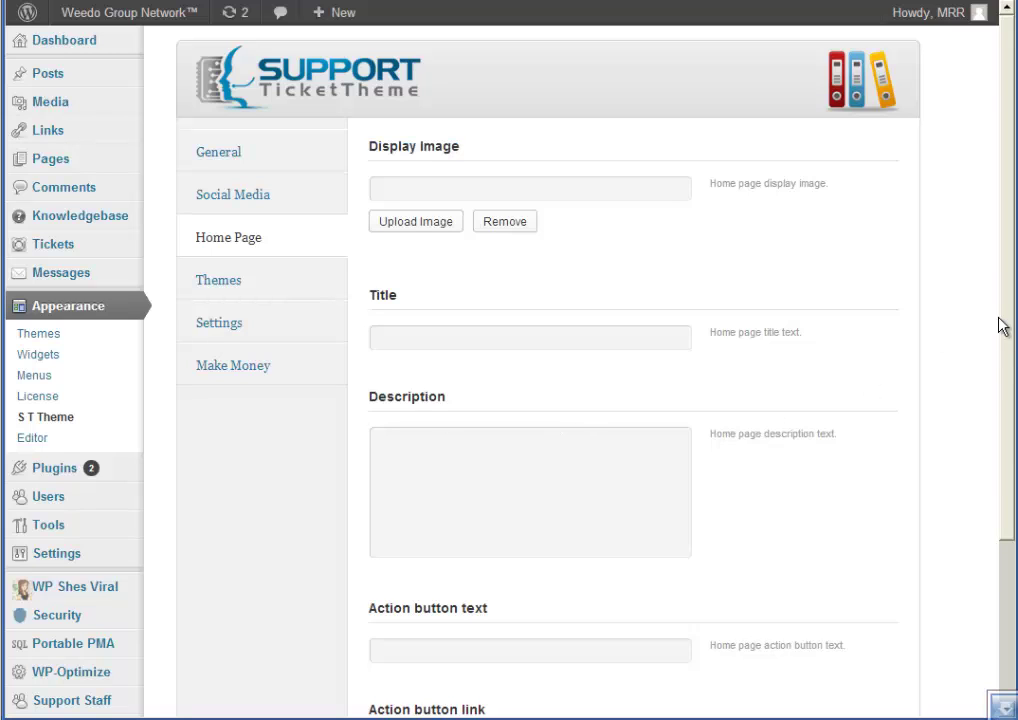
pyautogui.moveTo(1002, 326); pyautogui.dragTo(1005, 448)
pyautogui.scroll(-2, 1004, 420)
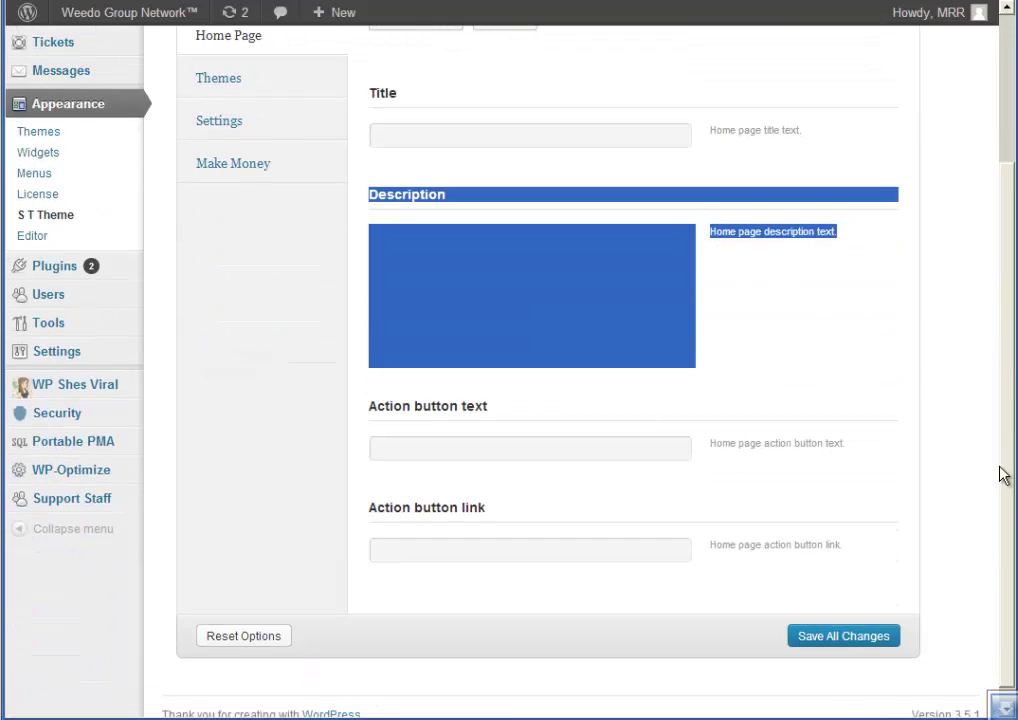
pyautogui.moveTo(488, 408); pyautogui.dragTo(377, 405)
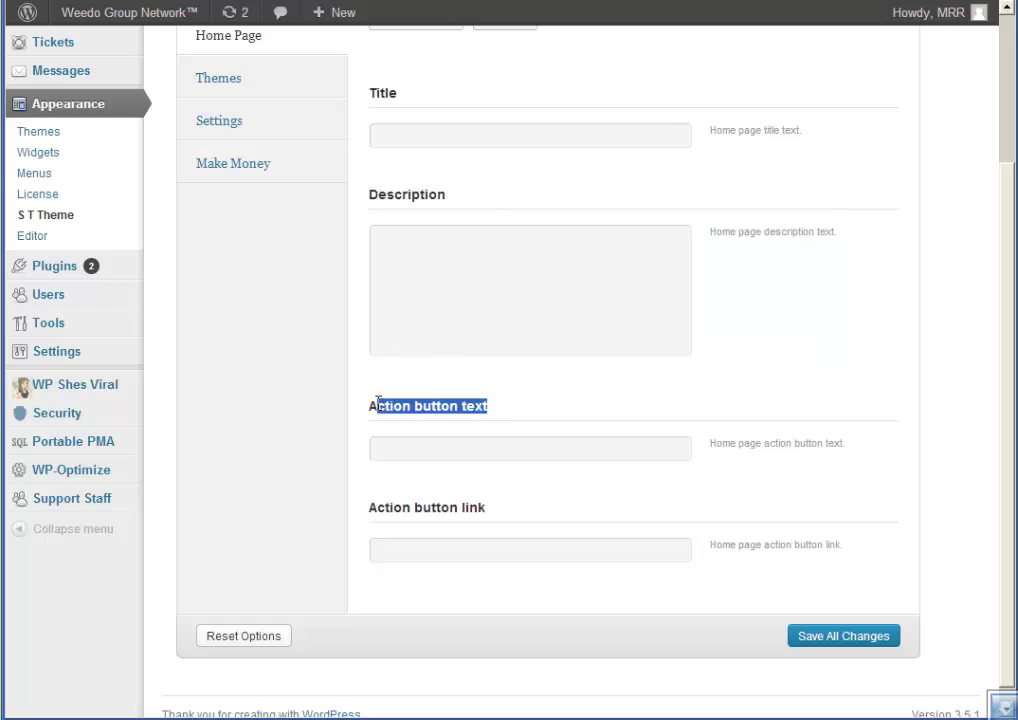
pyautogui.moveTo(486, 510); pyautogui.dragTo(366, 504)
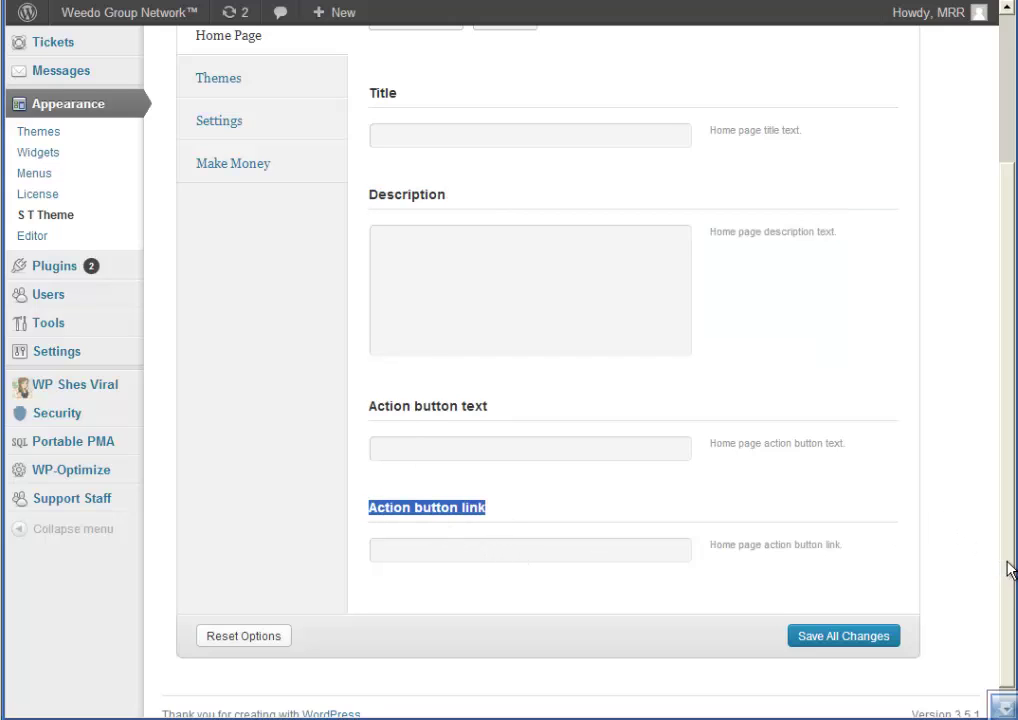
pyautogui.scroll(3, 1004, 450)
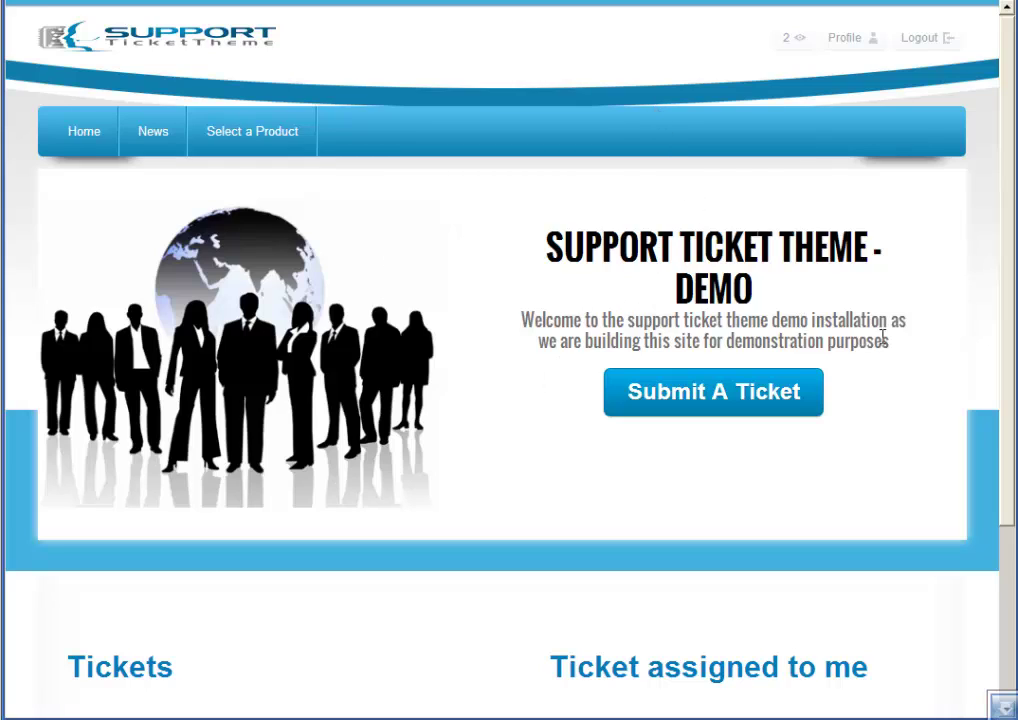
# - Highlight the demo home page's heading, welcome text and button, then return to the theme options
pyautogui.moveTo(902, 357); pyautogui.dragTo(360, 252)
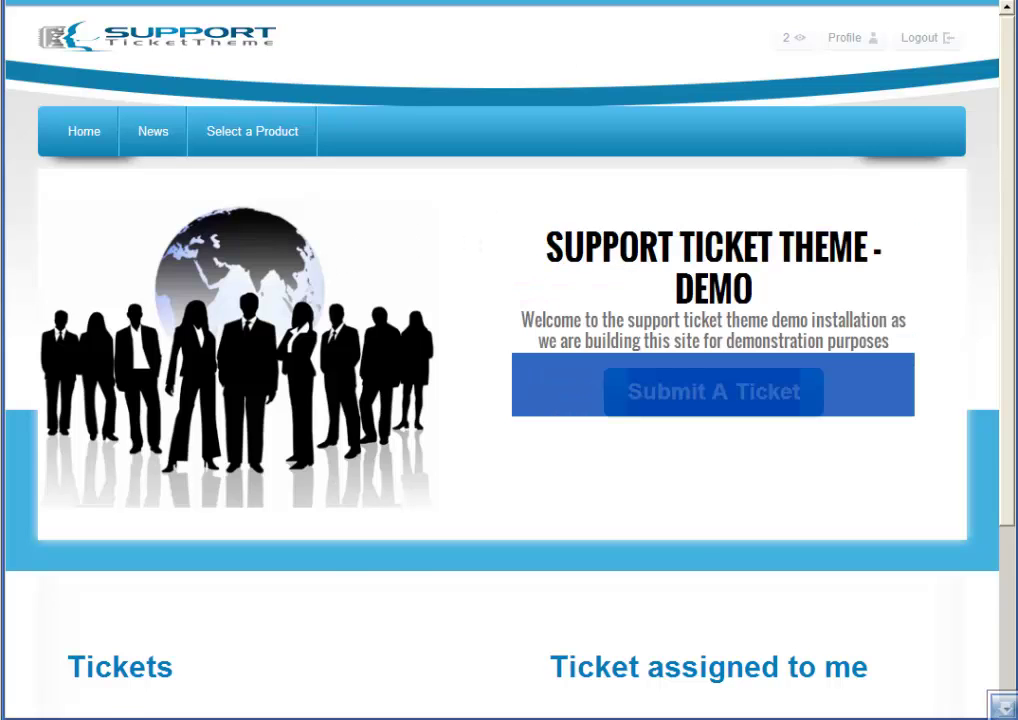
pyautogui.hotkey('ctrl', 'Tab')
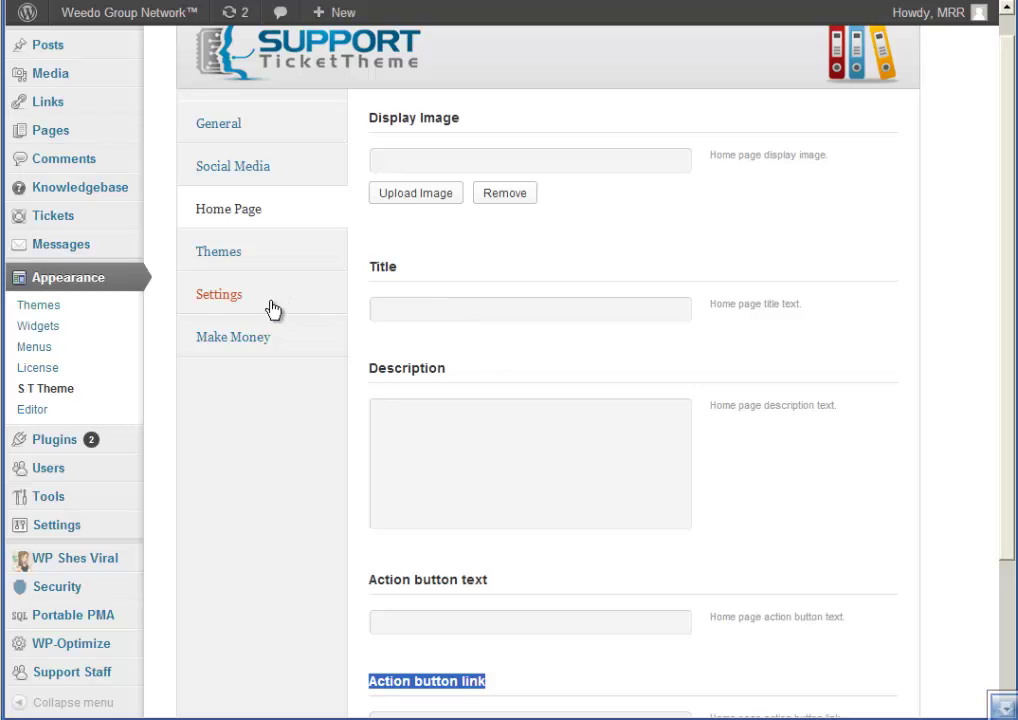
# - Show the Themes tab's three layouts and colour schemes, keeping Blue as the Color Scheme
pyautogui.click(218, 251)
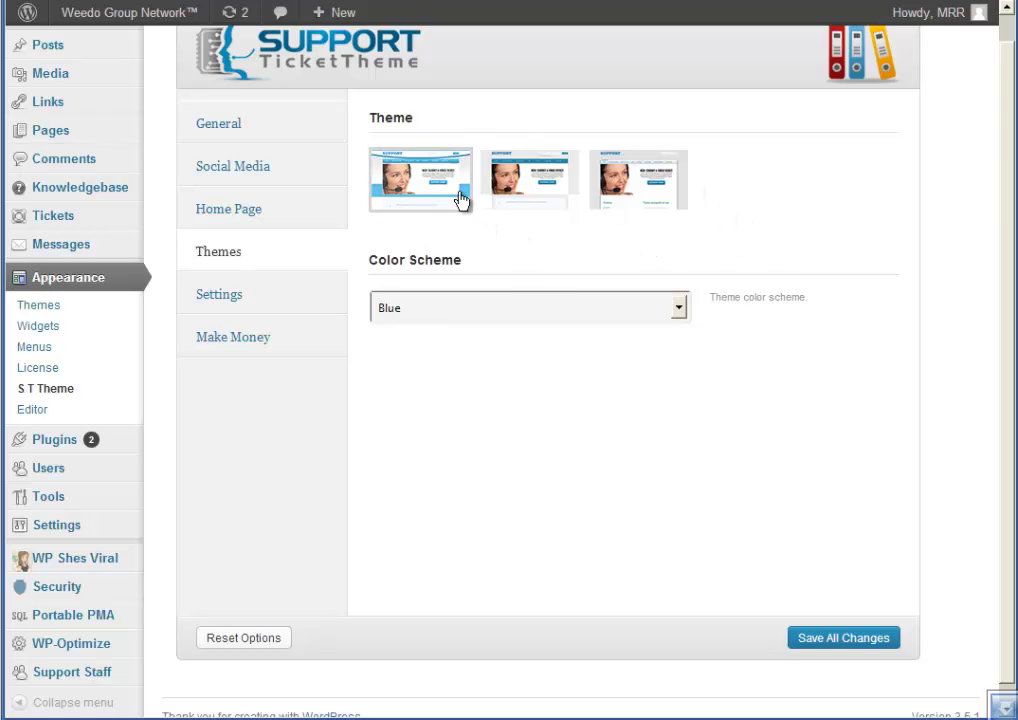
pyautogui.click(681, 309)
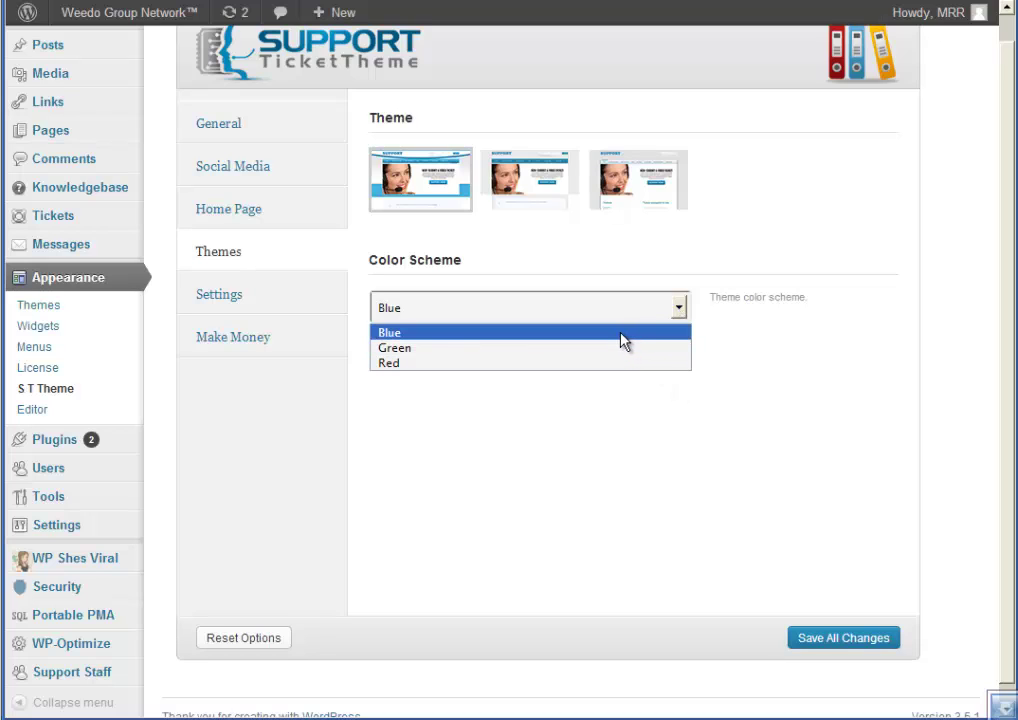
pyautogui.click(784, 377)
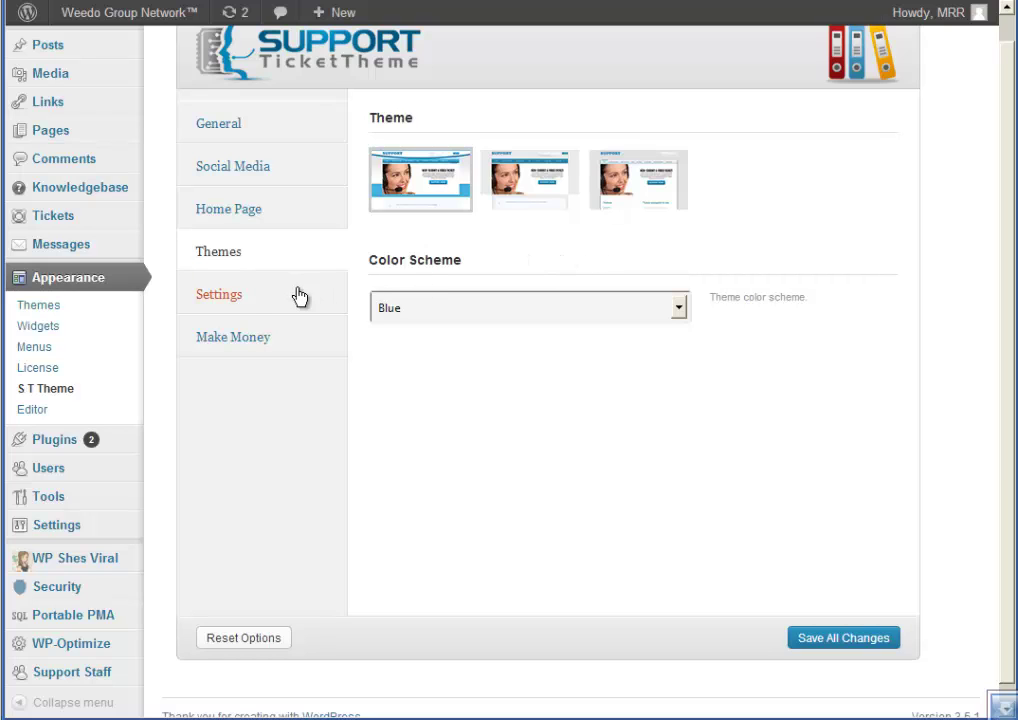
# - Highlight the Settings tab's department page hint and Email ID, New Ticket and Ticket Replies email fields
pyautogui.click(226, 296)
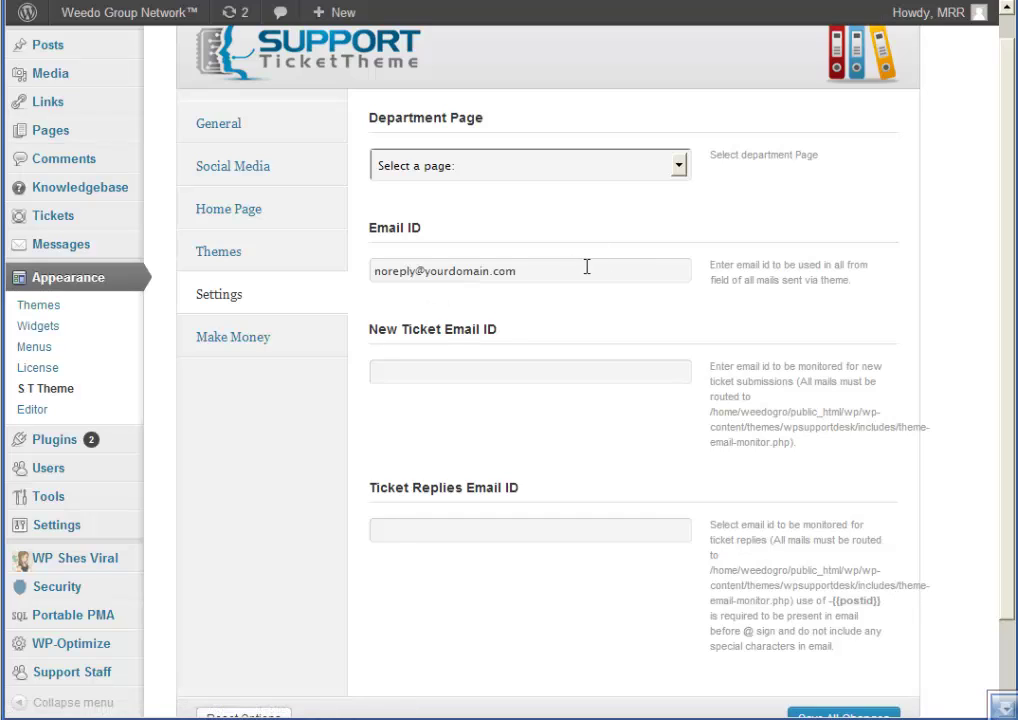
pyautogui.moveTo(825, 162); pyautogui.dragTo(709, 155)
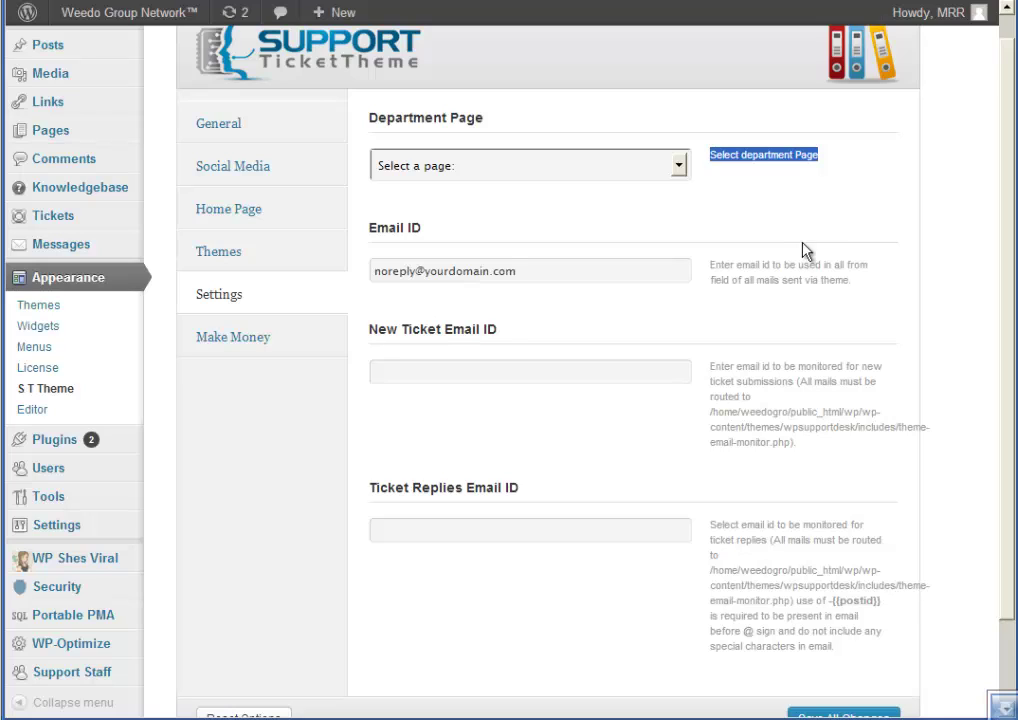
pyautogui.scroll(-2, 1008, 275)
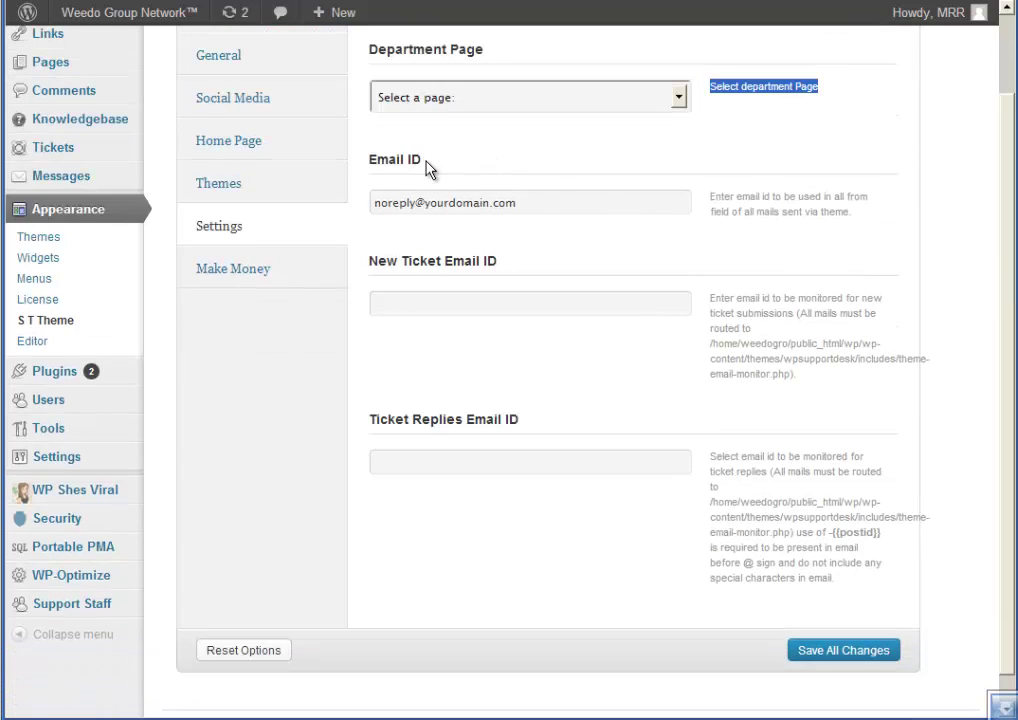
pyautogui.moveTo(430, 162); pyautogui.dragTo(368, 160)
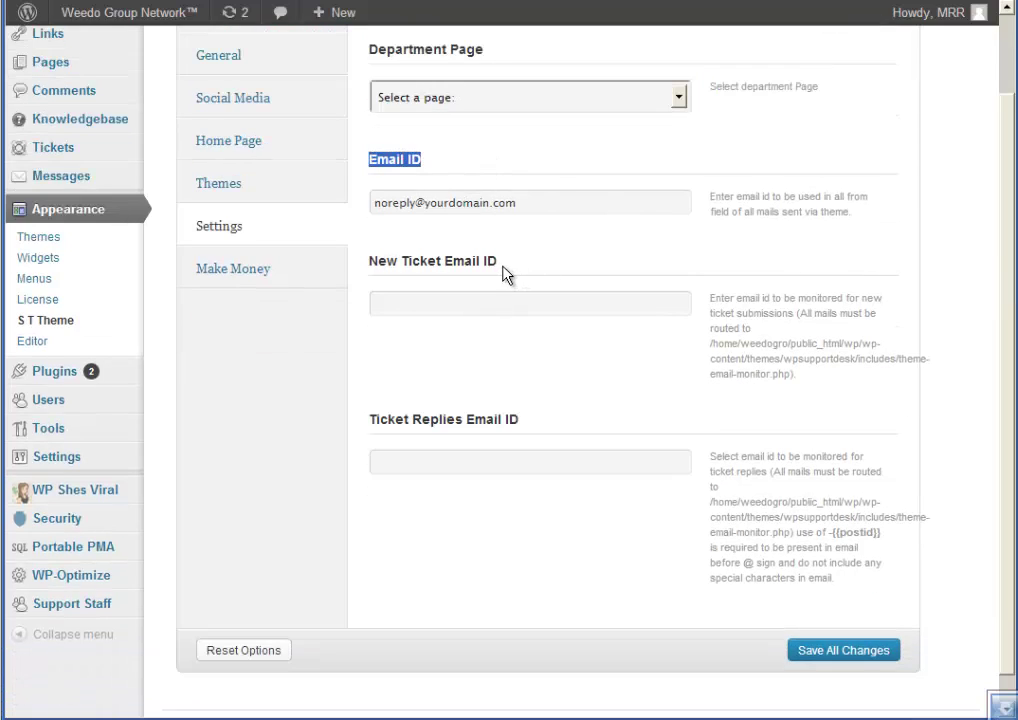
pyautogui.moveTo(500, 265); pyautogui.dragTo(371, 270)
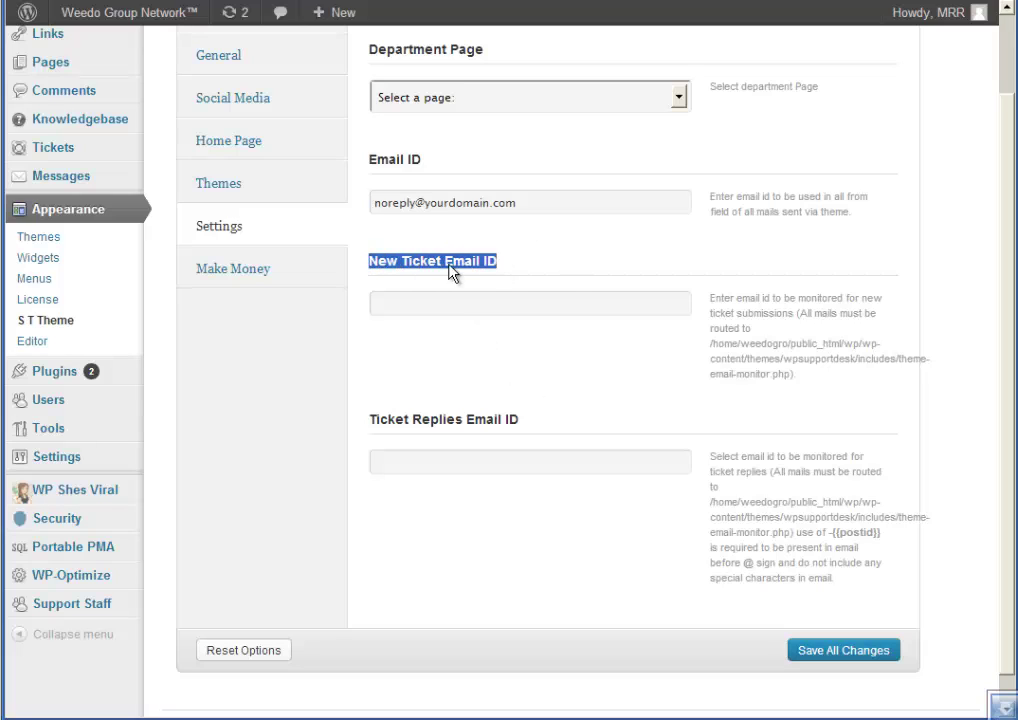
pyautogui.moveTo(519, 420); pyautogui.dragTo(368, 424)
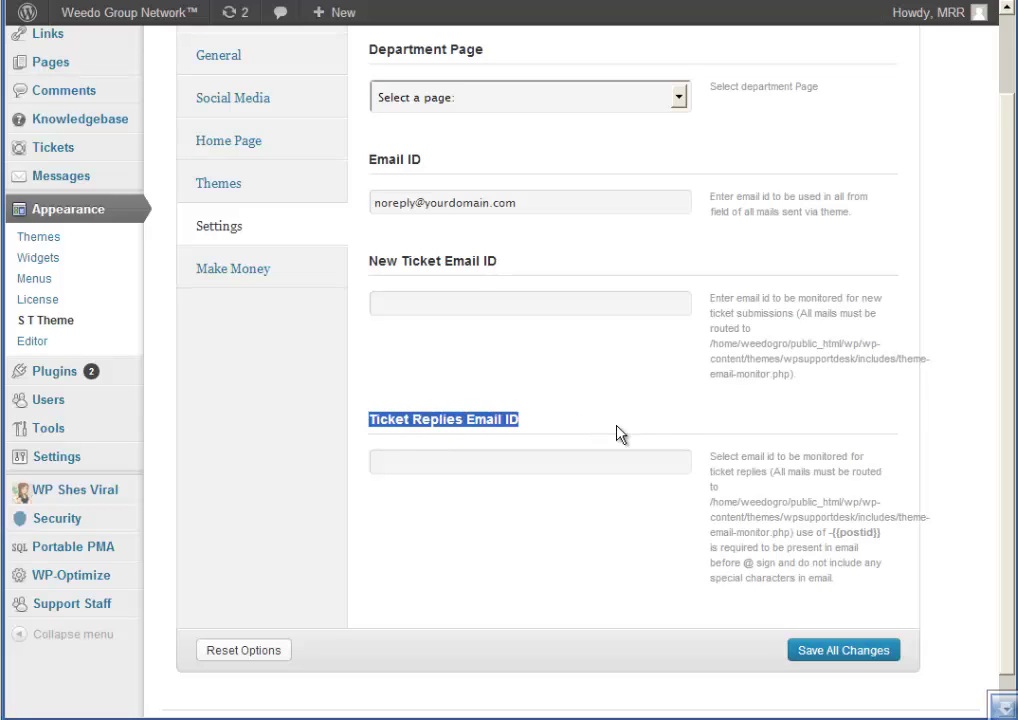
pyautogui.click(870, 358)
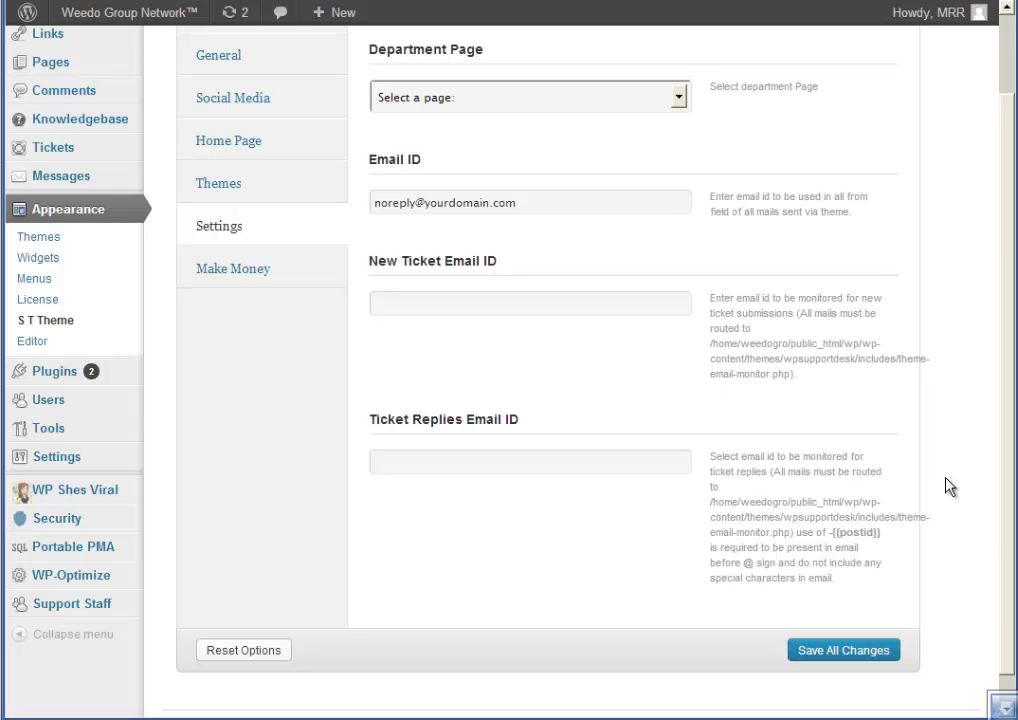
pyautogui.scroll(1, 1009, 540)
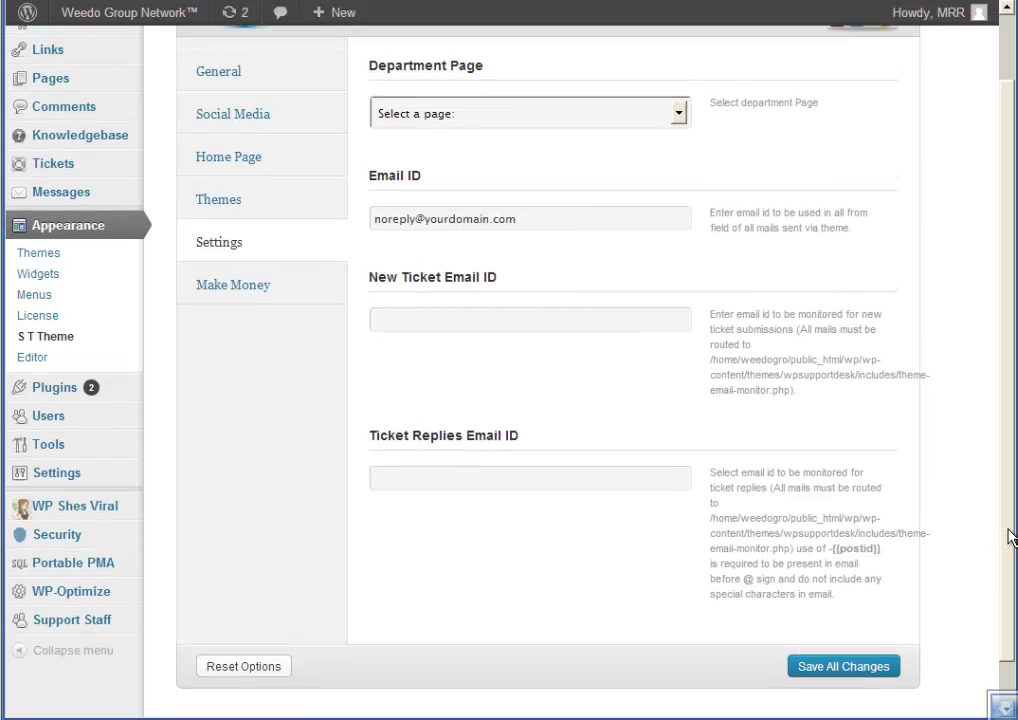
pyautogui.scroll(2, 1010, 520)
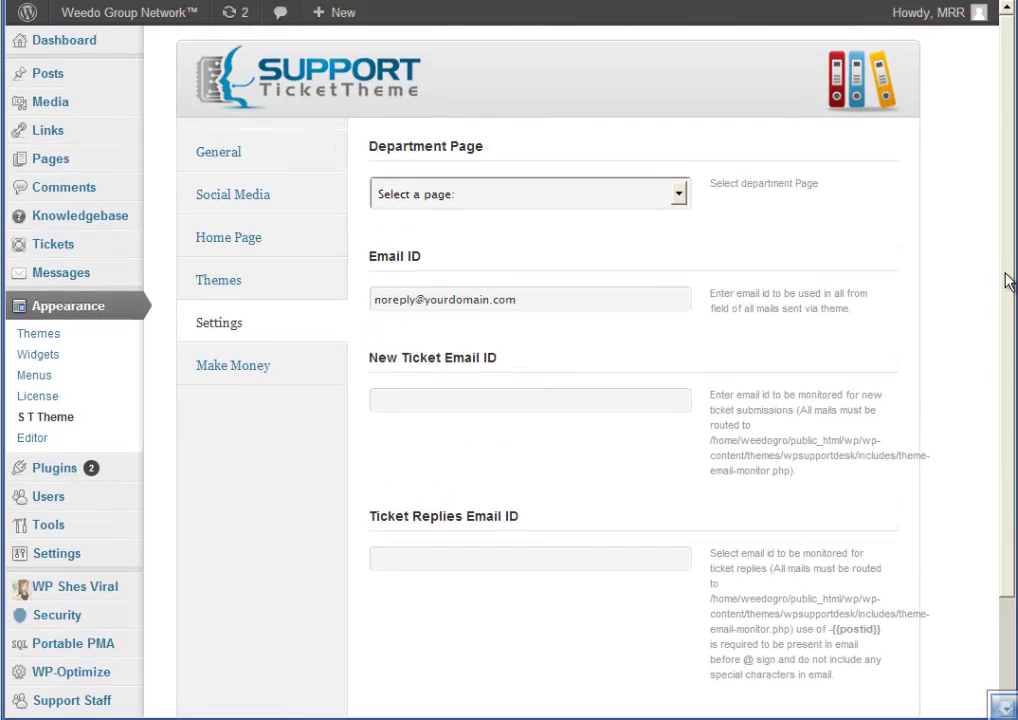
pyautogui.scroll(-3, 1006, 290)
pyautogui.scroll(3, 1006, 350)
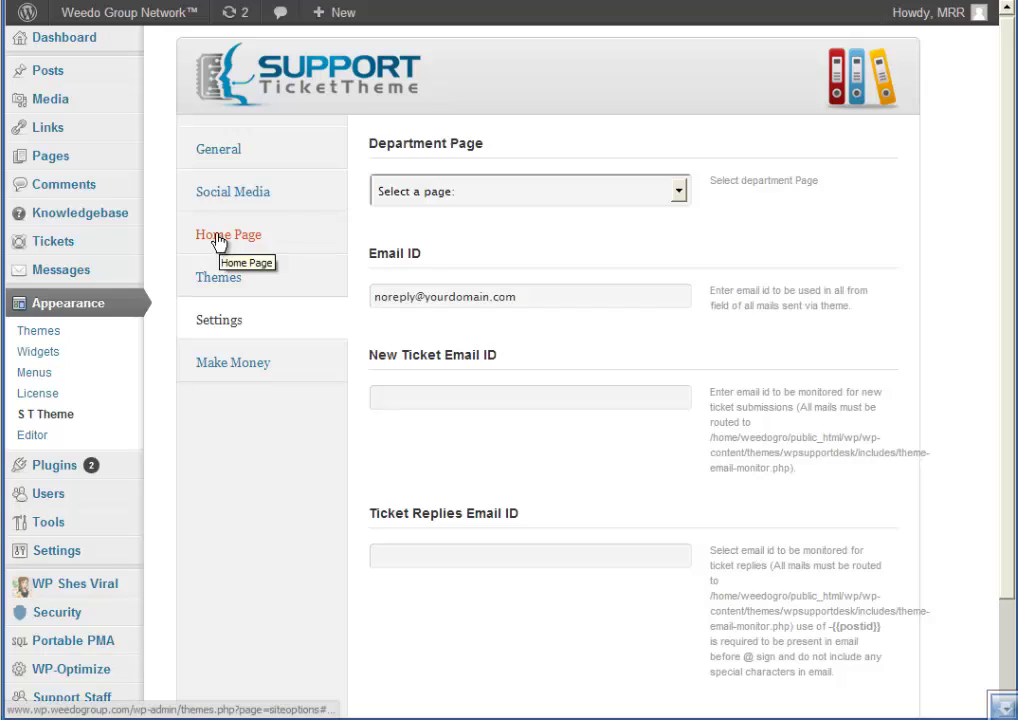
pyautogui.moveTo(82, 220)
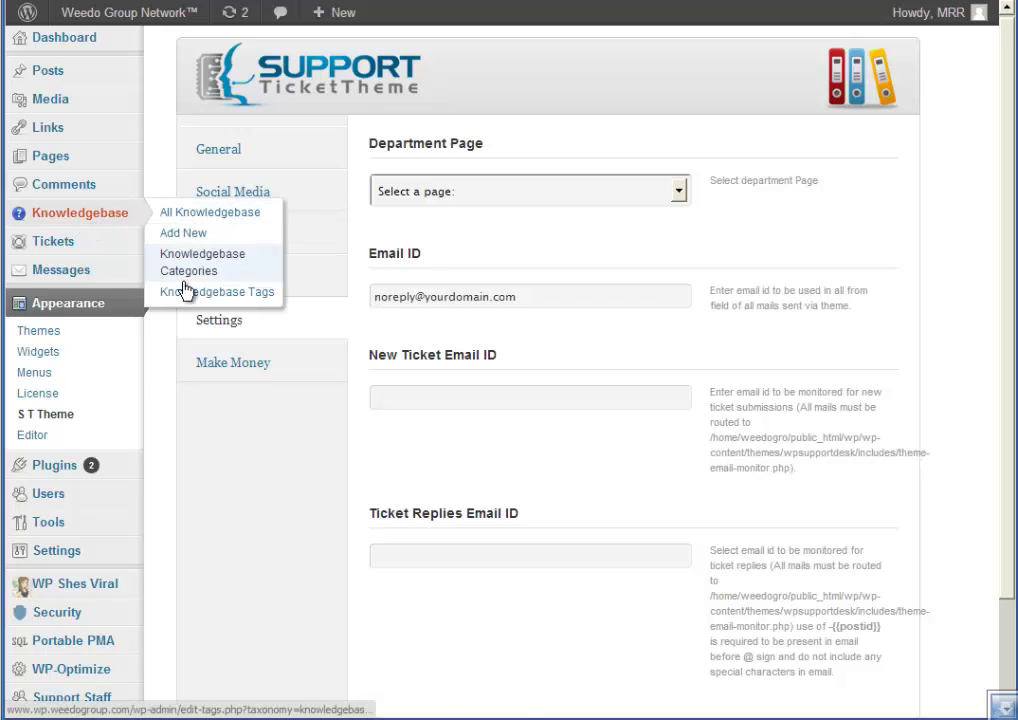
pyautogui.moveTo(63, 242)
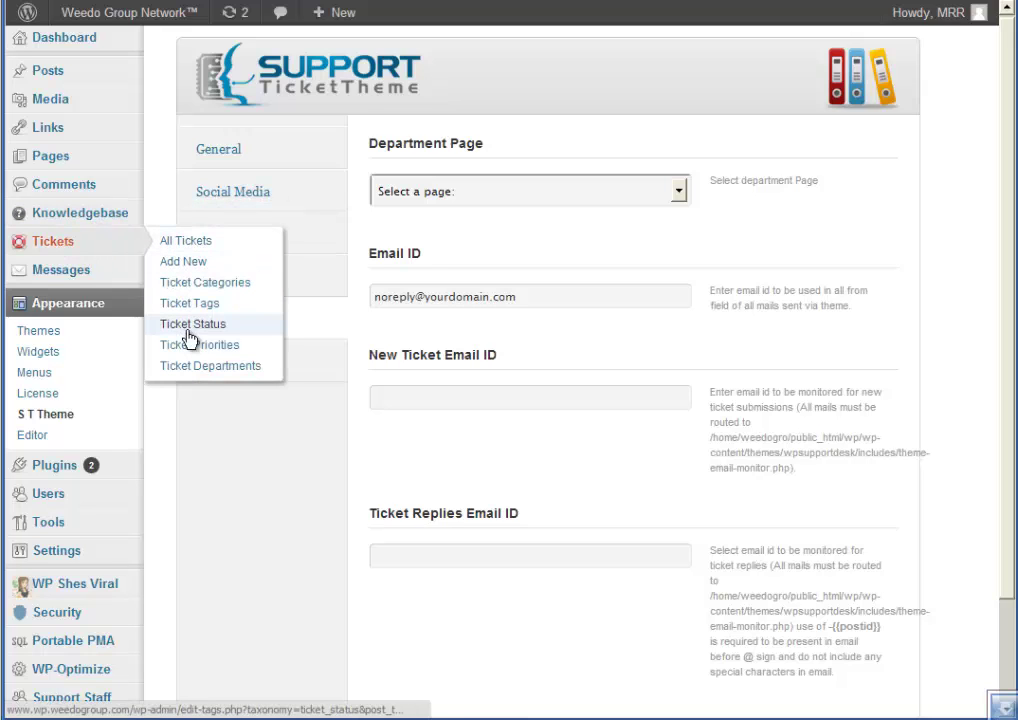
pyautogui.moveTo(82, 275)
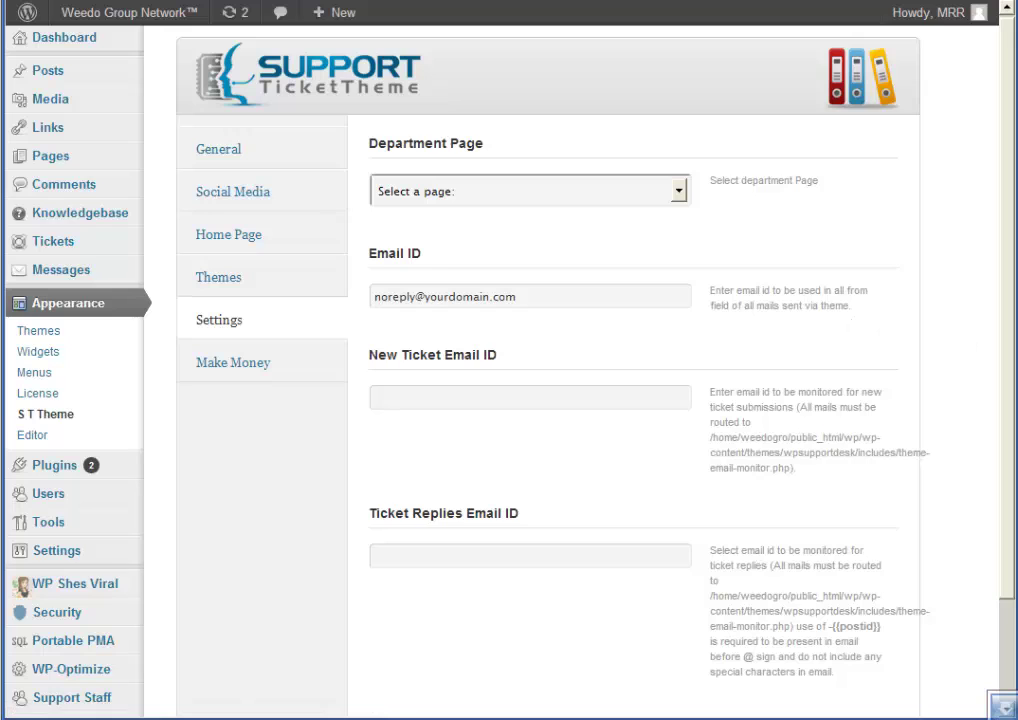
pyautogui.moveTo(1007, 338); pyautogui.dragTo(1008, 460)
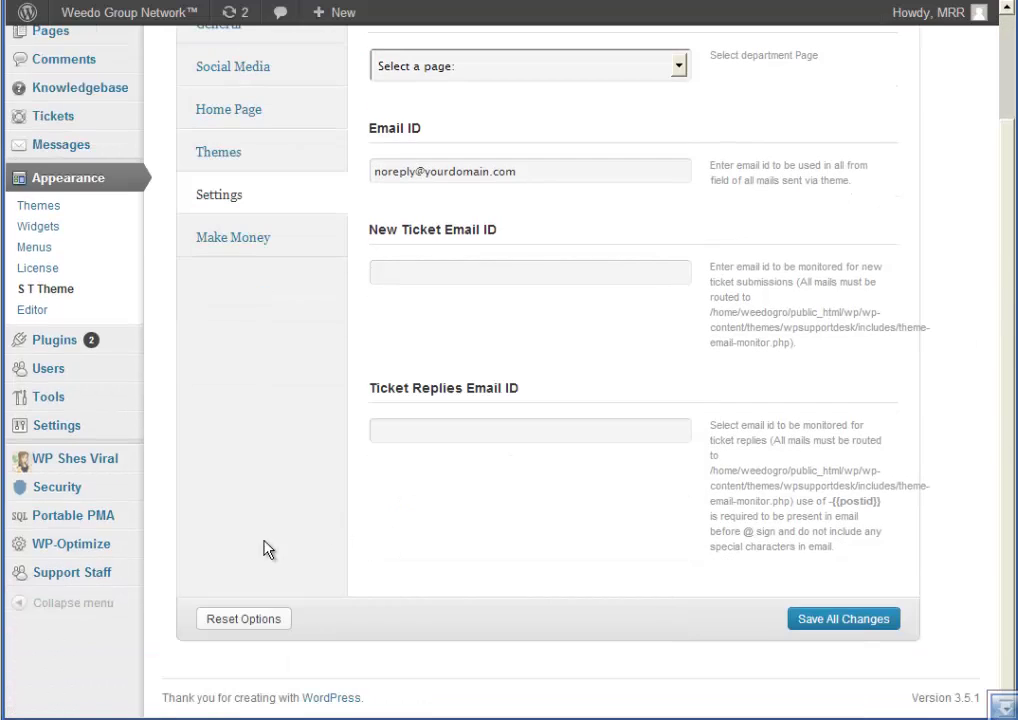
pyautogui.moveTo(64, 580)
pyautogui.scroll(3, 1005, 484)
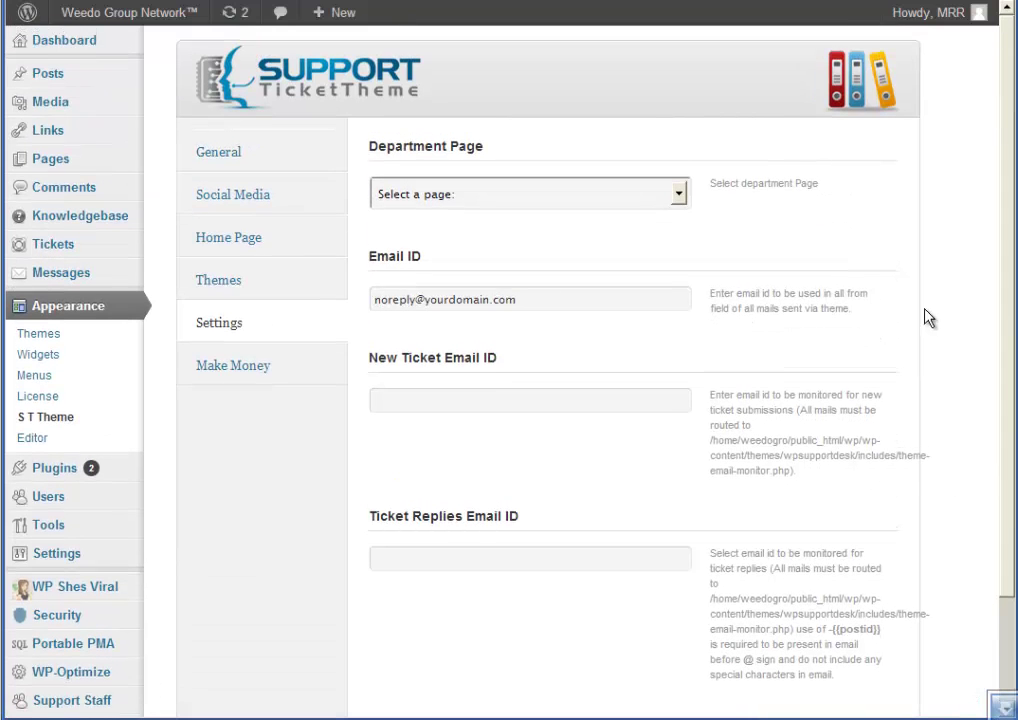
pyautogui.moveTo(96, 163)
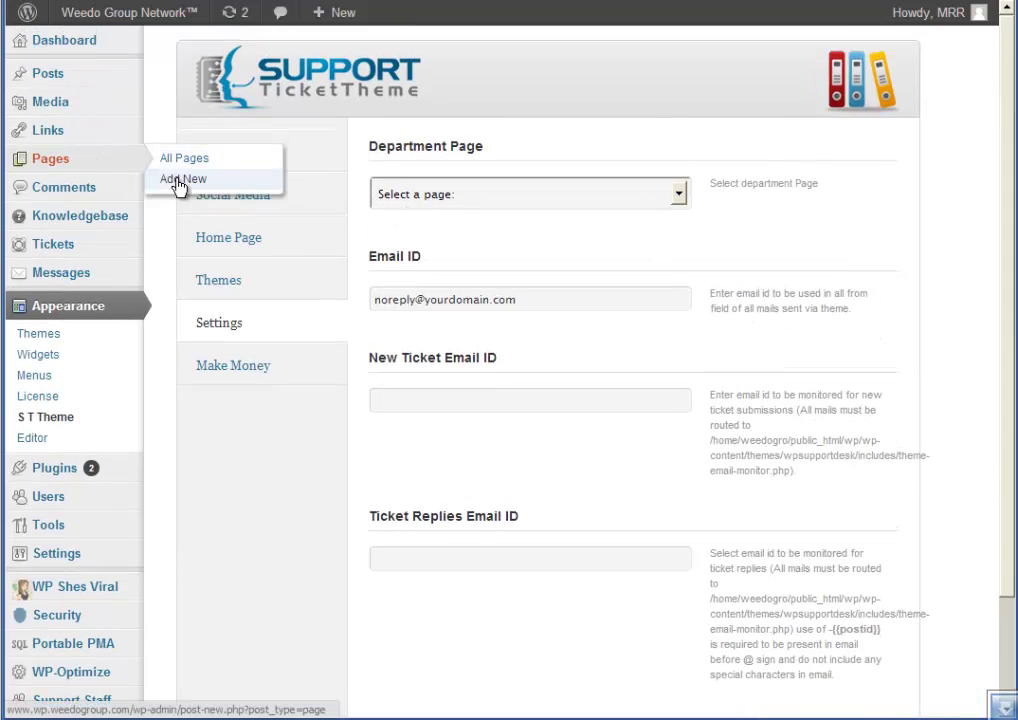
# - Add a new page and browse its Page Attributes template list, leaving Default Template selected
pyautogui.click(177, 182)
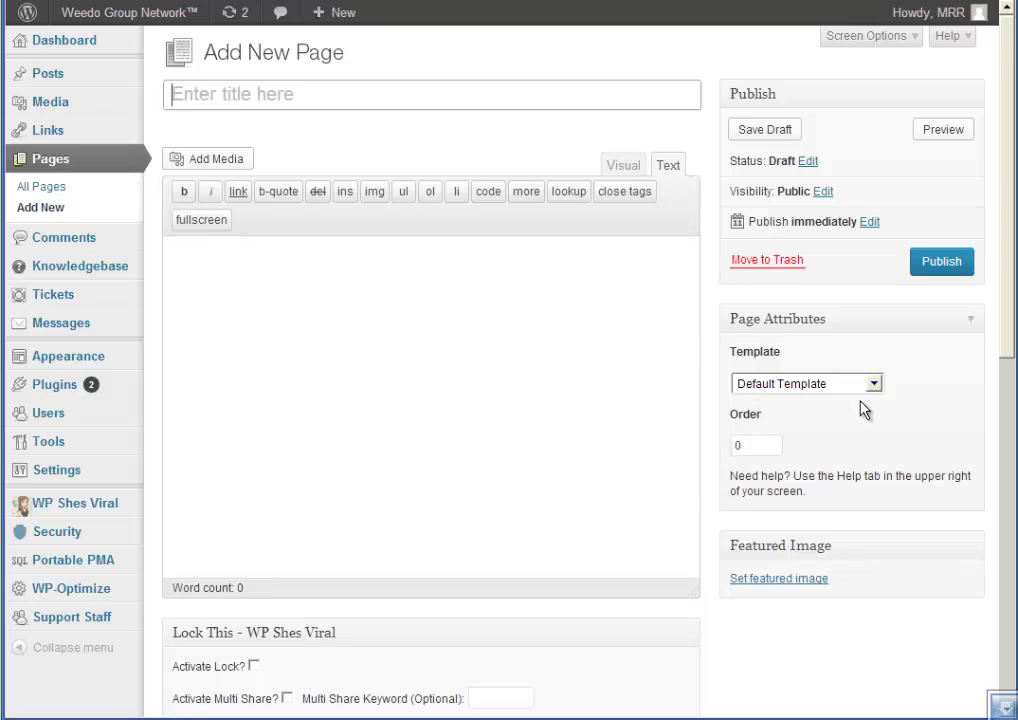
pyautogui.click(875, 389)
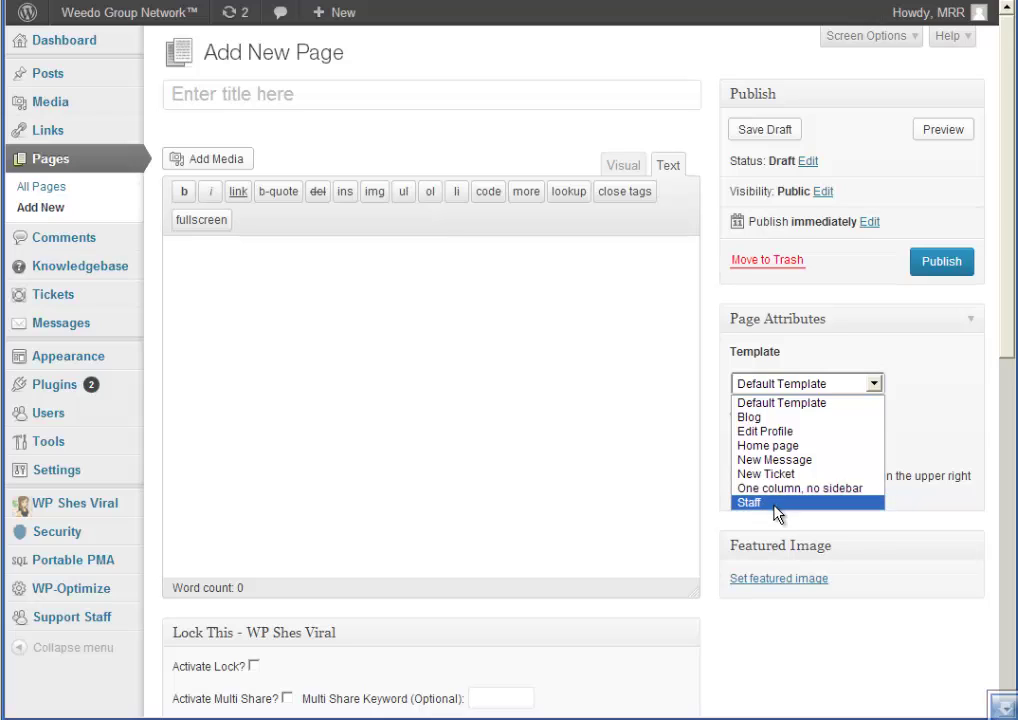
pyautogui.click(931, 294)
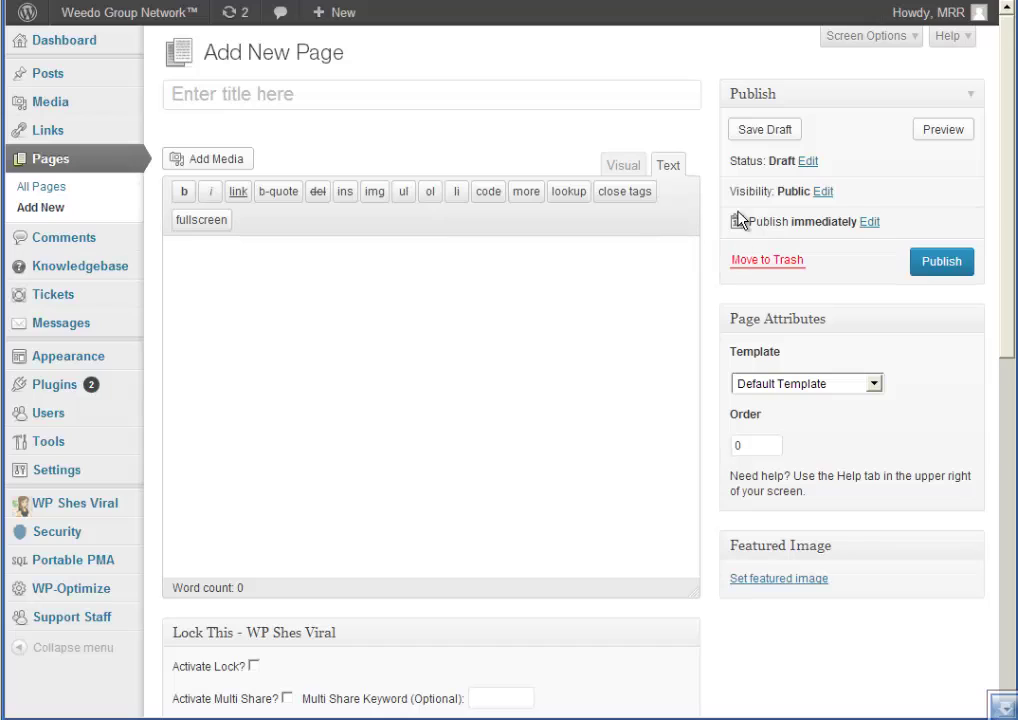
pyautogui.click(282, 97)
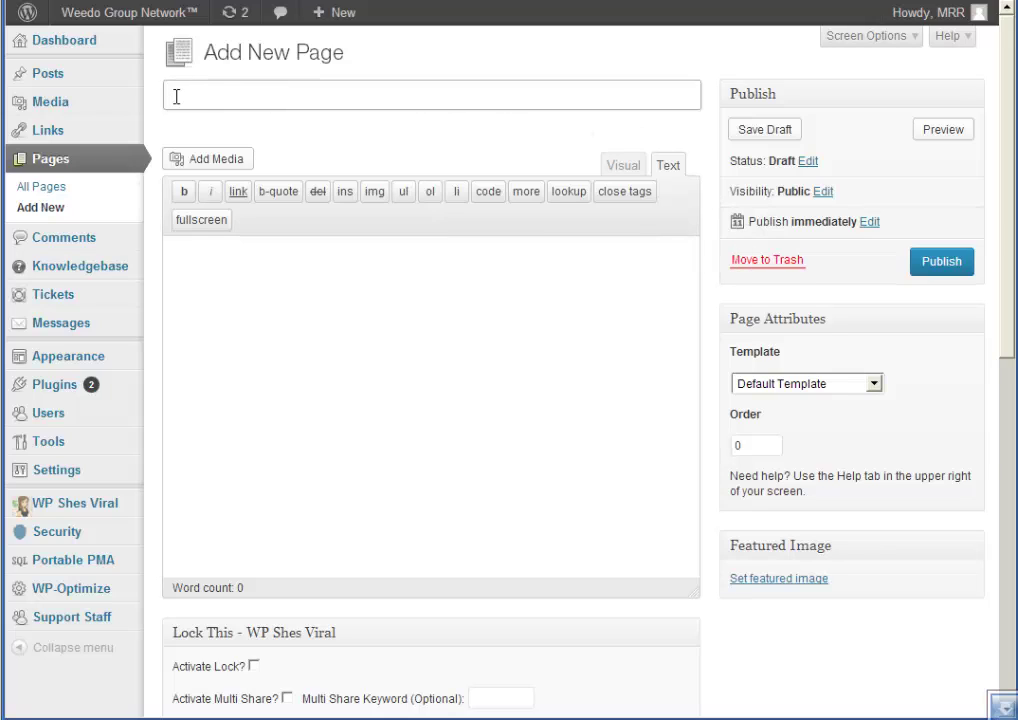
pyautogui.click(793, 382)
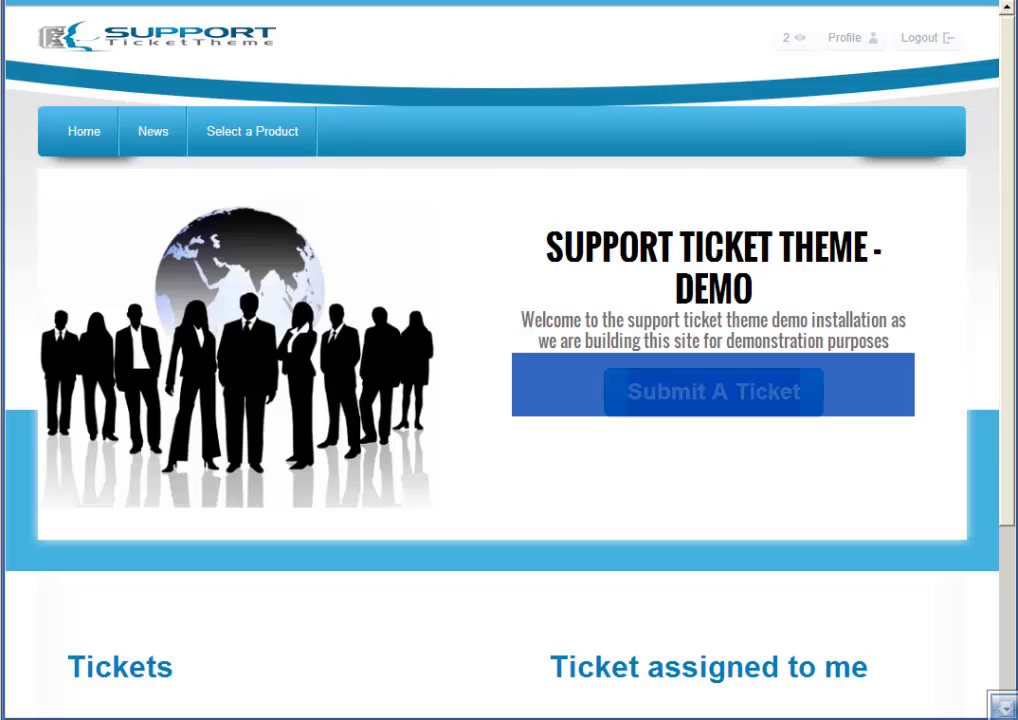
# - Scroll through the Support Ticket Theme demo home page and back to its top
pyautogui.moveTo(1007, 100); pyautogui.dragTo(1007, 266)
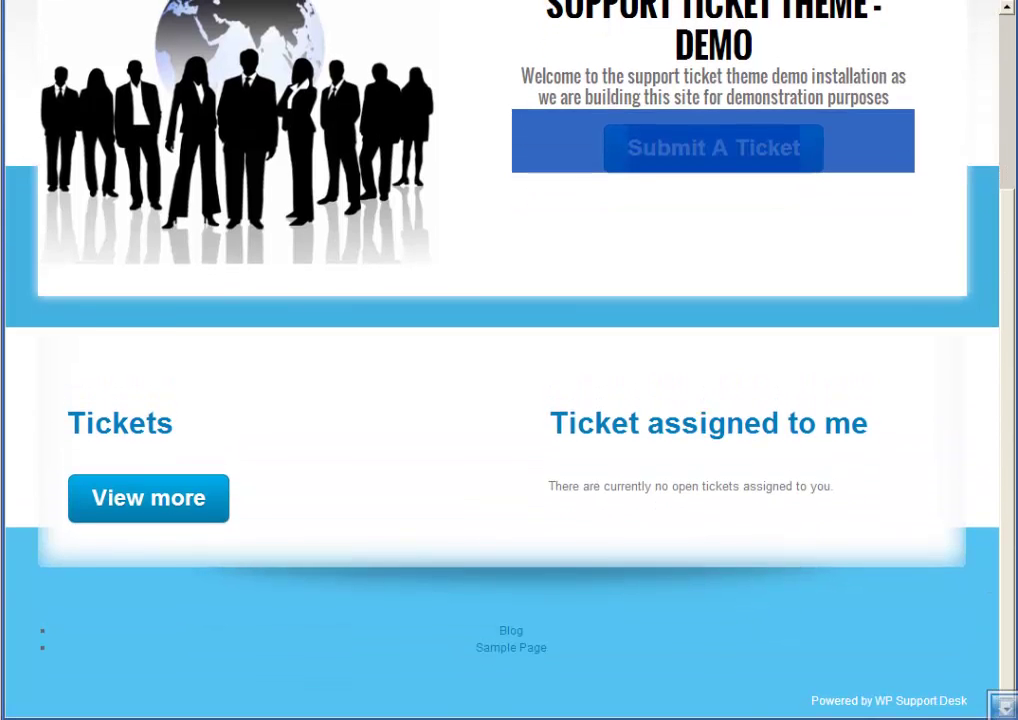
pyautogui.scroll(5, 920, 27)
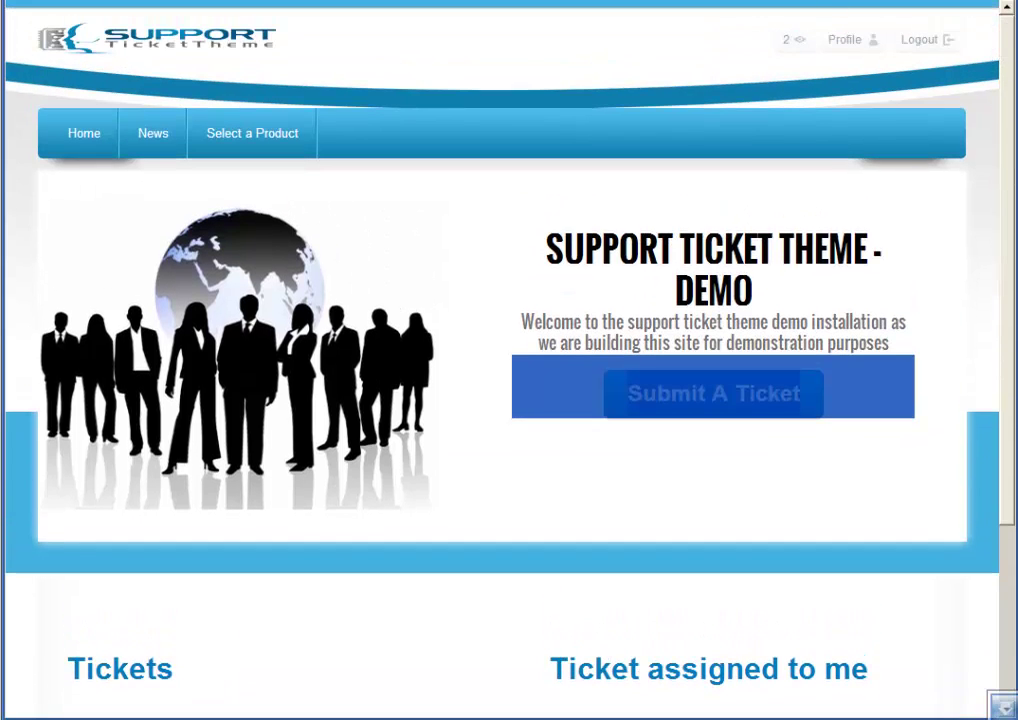